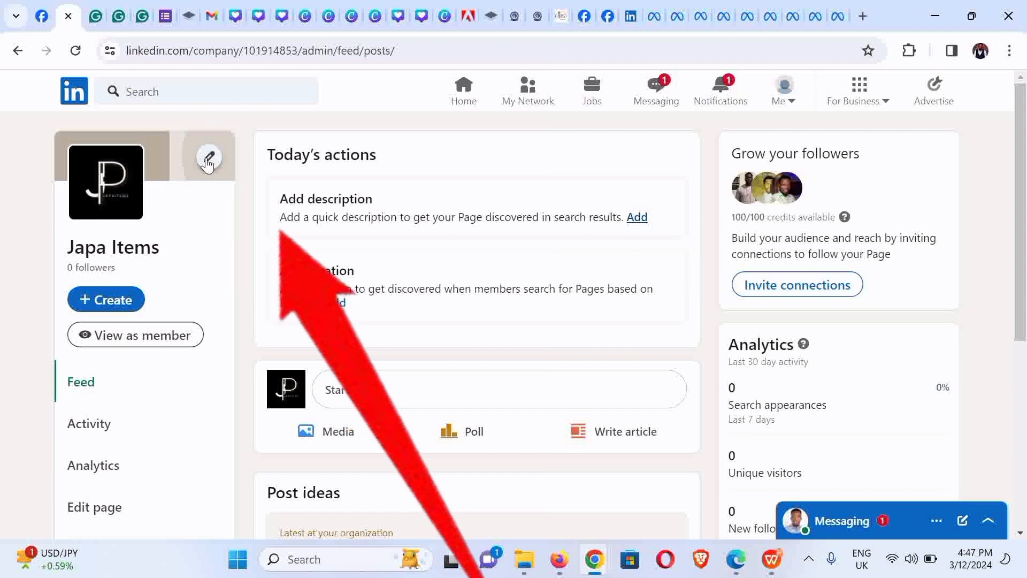
- Upload 'cov p' as the page's cover image, reposition it in the crop frame and apply it
left_click(205, 158)
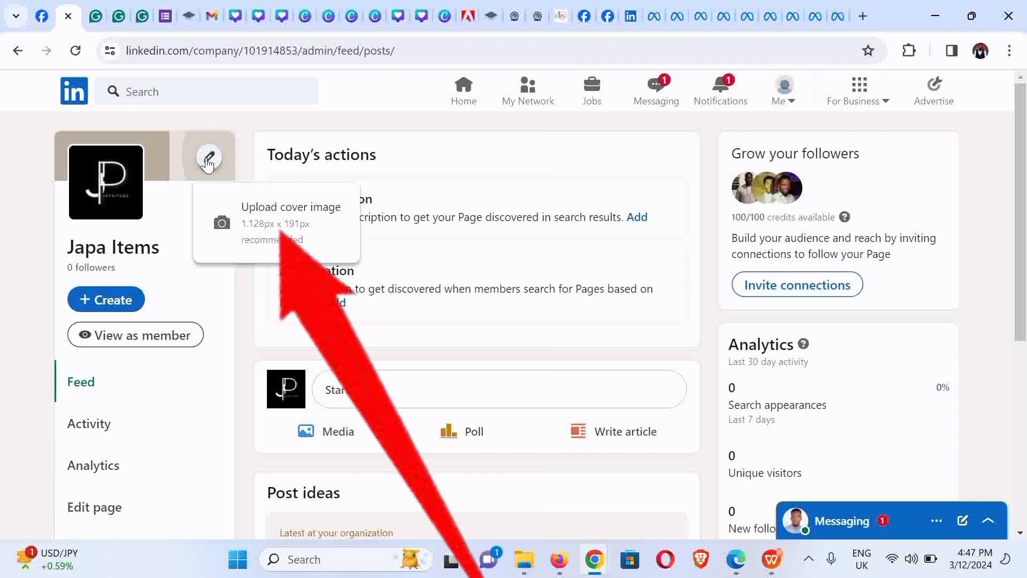
left_click(255, 220)
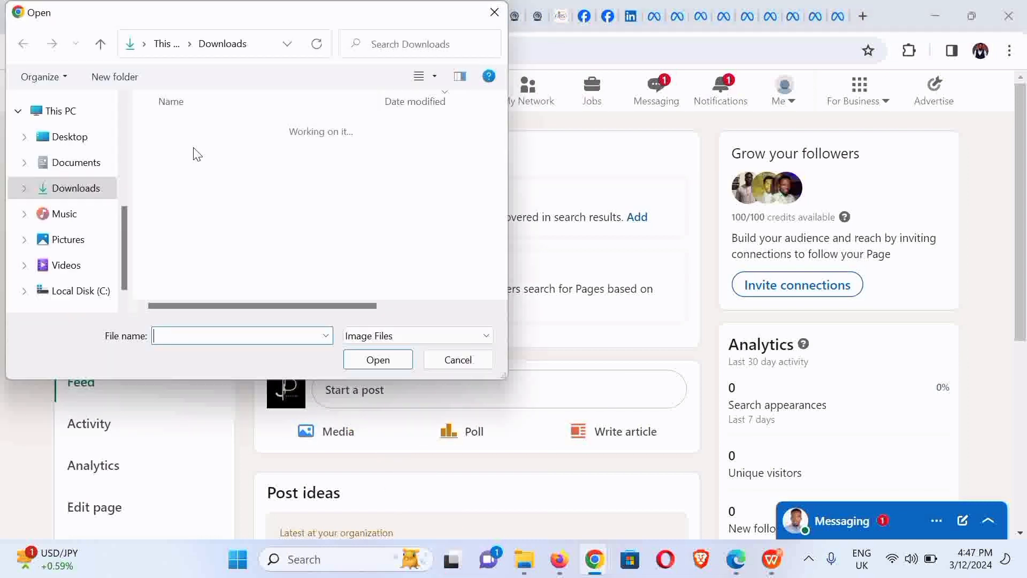
left_click(192, 154)
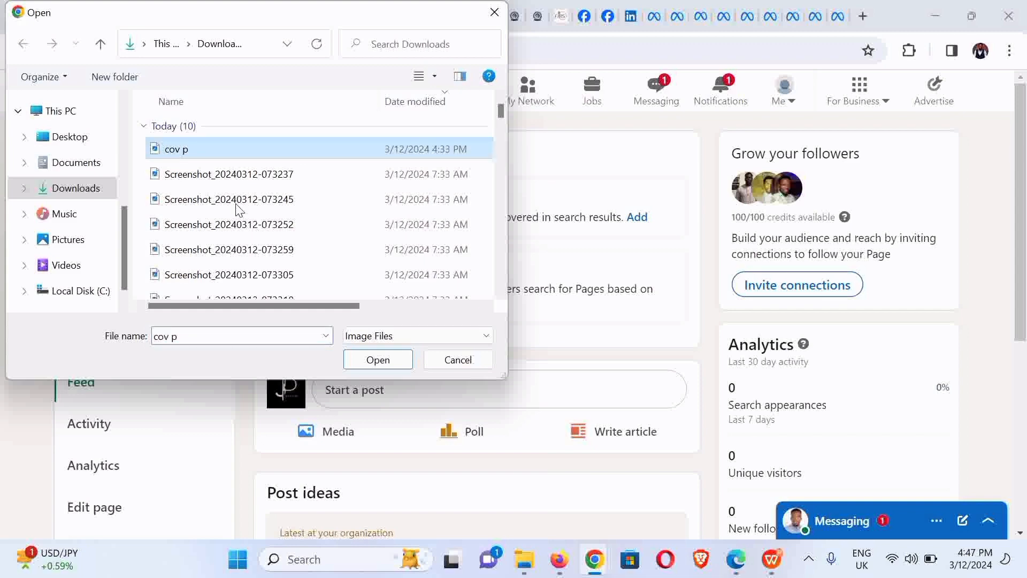
left_click(363, 366)
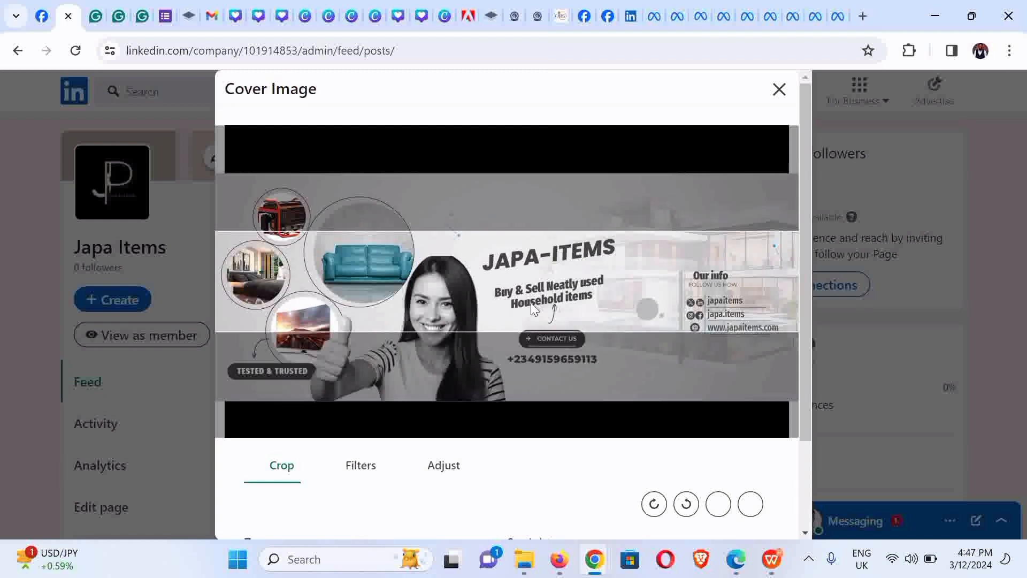
mouse_move(531, 303)
left_mouse_down()
mouse_move(534, 287)
mouse_move(536, 295)
left_mouse_up()
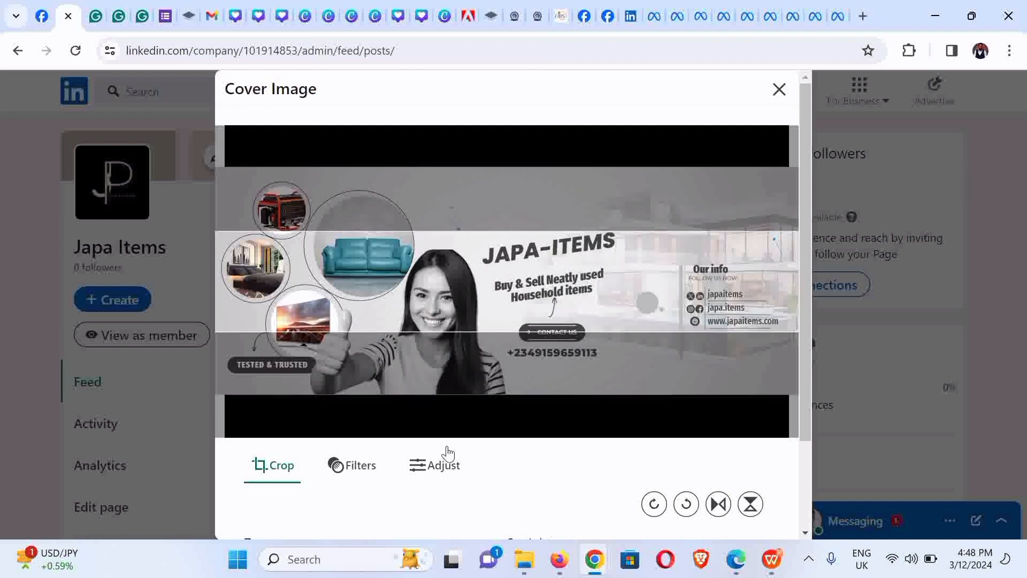
scroll(801, 249, "down", 2)
scroll(829, 385, "down", 1)
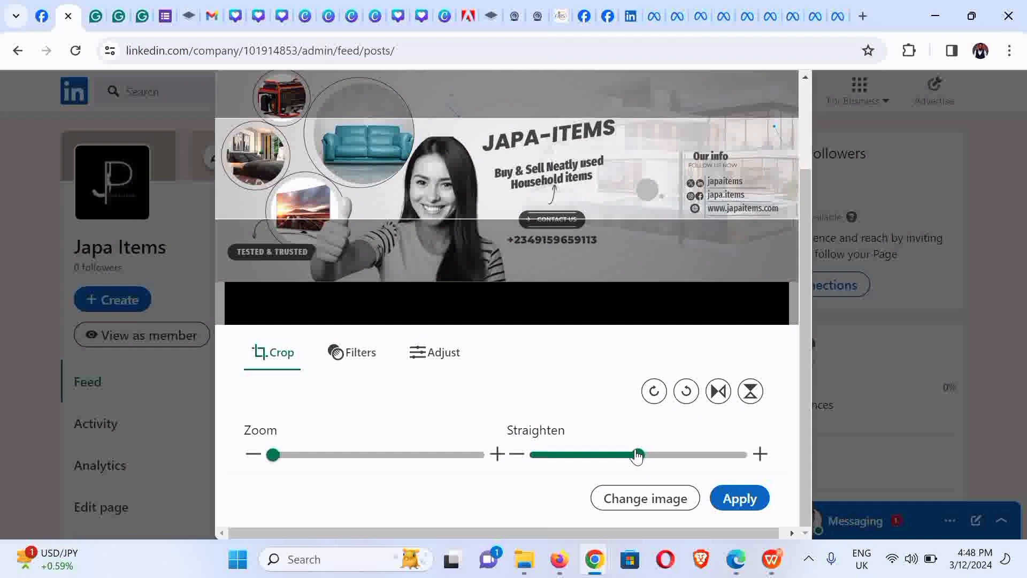
left_click(747, 500)
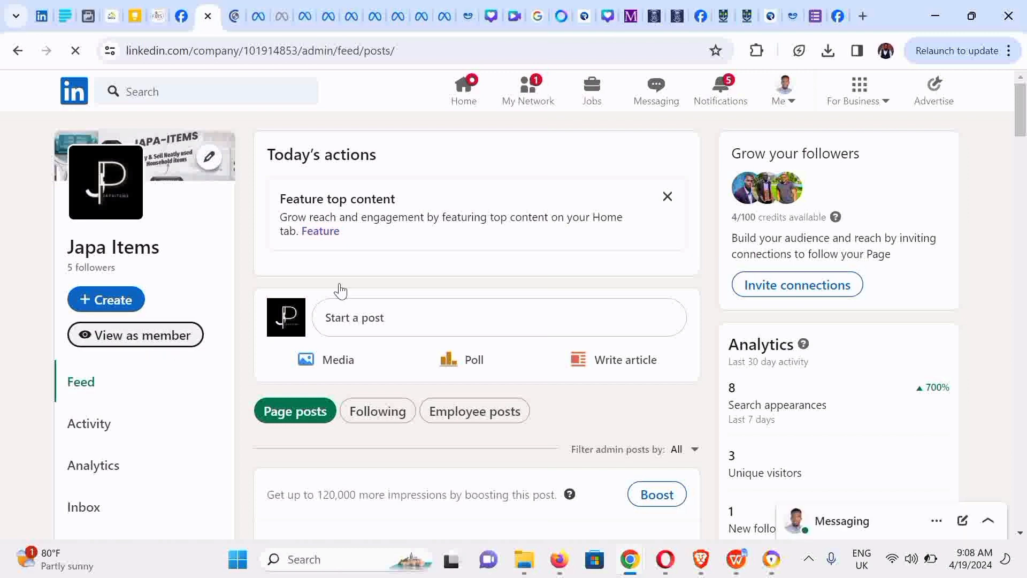
- Paste the prepared 511-character company description into the About > Overview Description box
left_click_drag(1025, 121, 1026, 166)
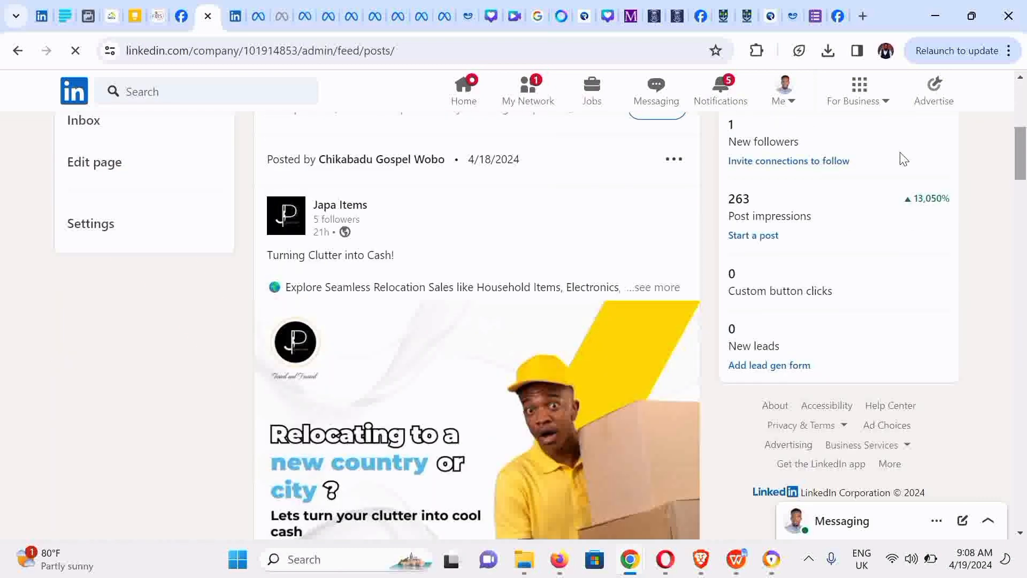
left_click(104, 166)
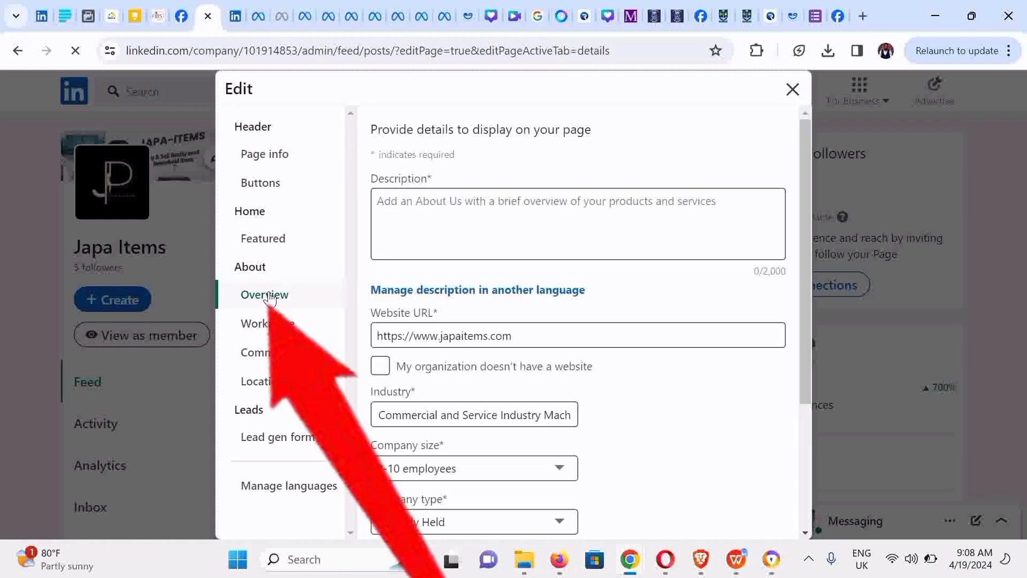
left_click(448, 204)
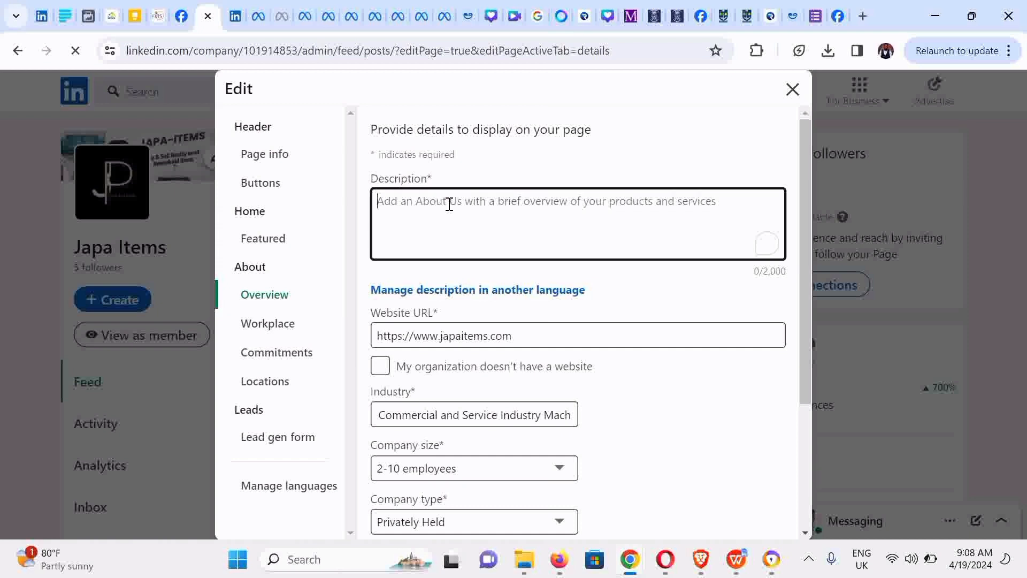
key("ctrl+v")
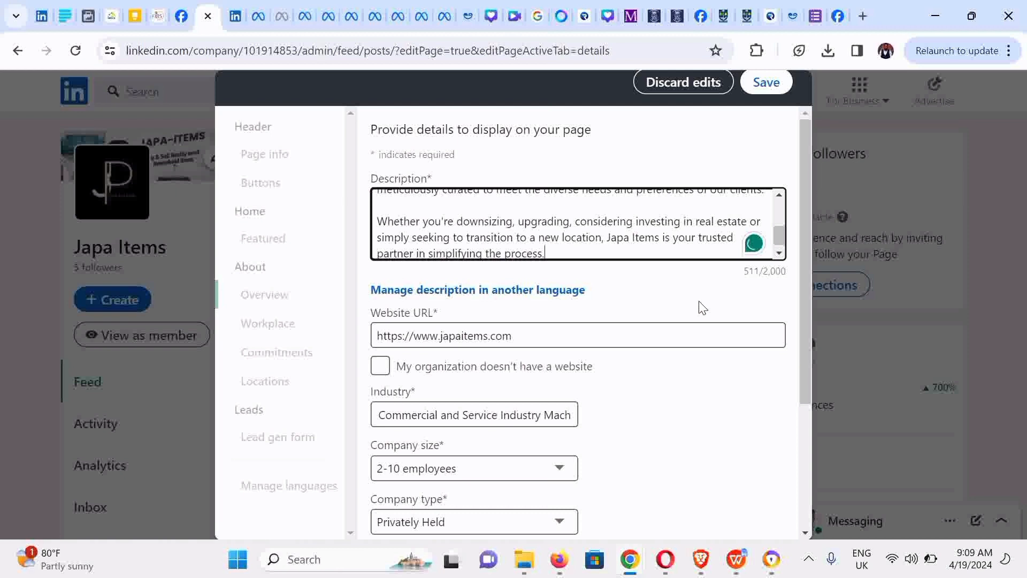
left_click(794, 279)
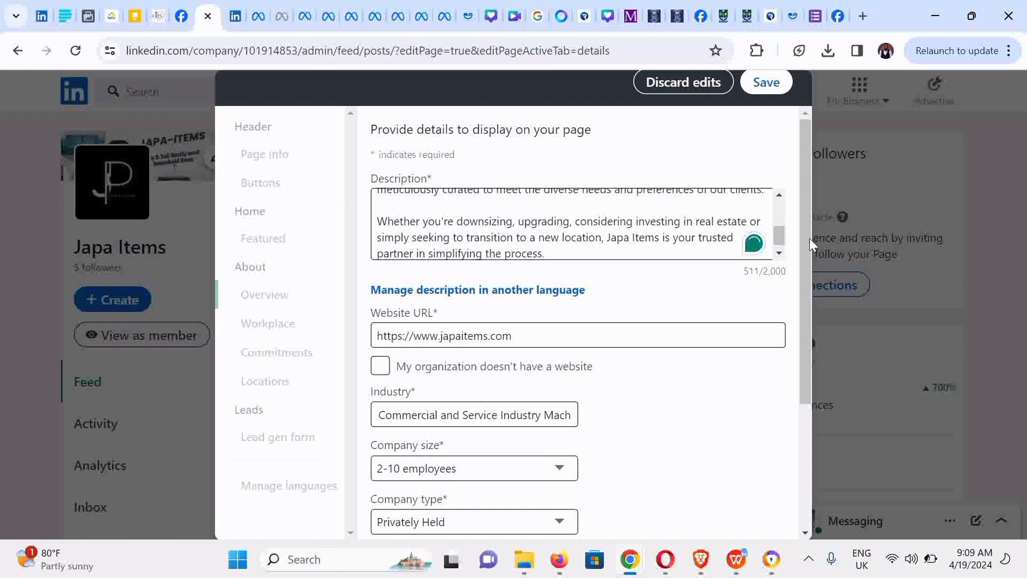
left_click_drag(781, 236, 807, 465)
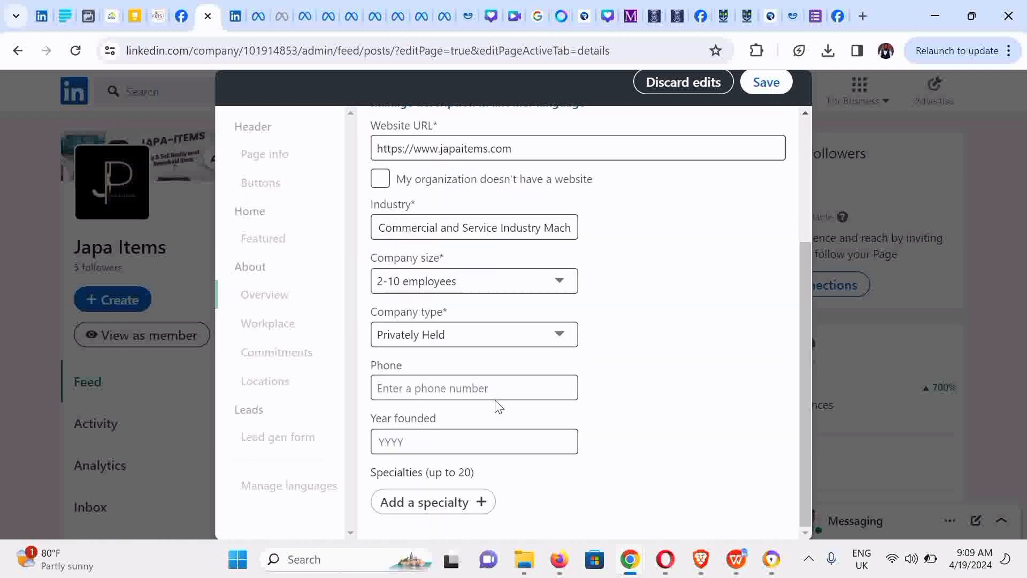
- Enter the company phone number and 2024 as the founding year
left_click(415, 386)
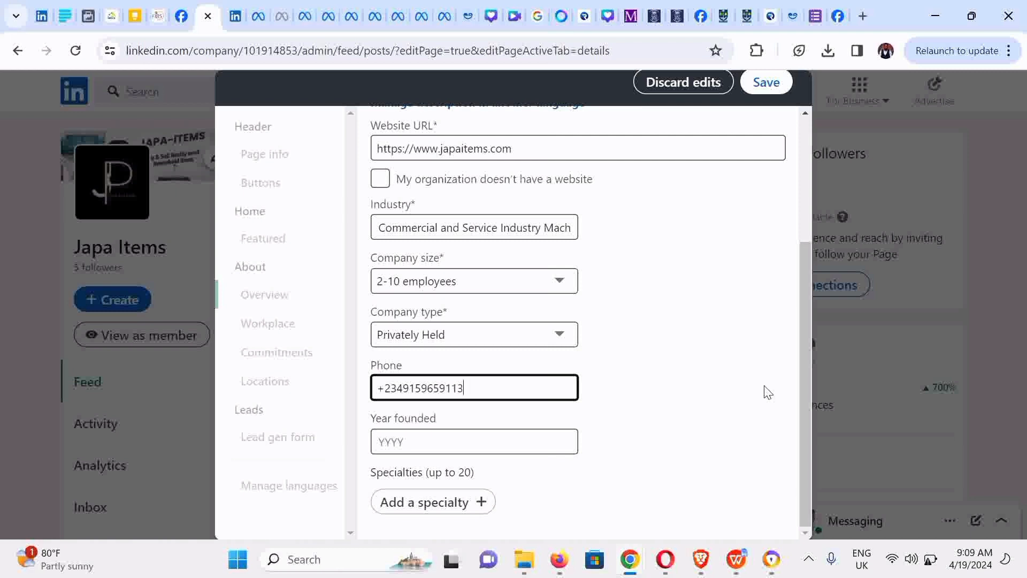
left_click(478, 441)
type("2")
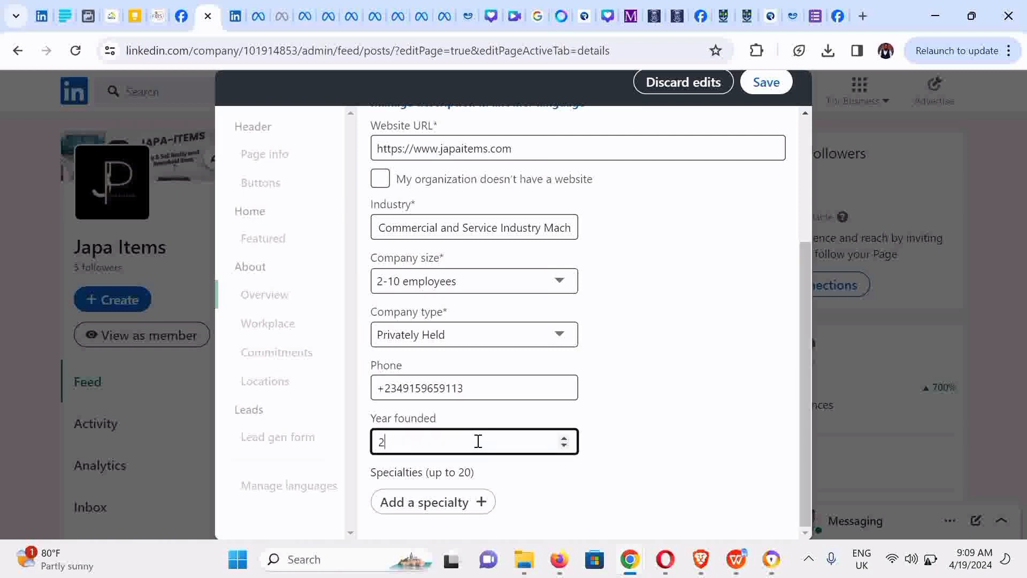
type("024")
left_click(681, 438)
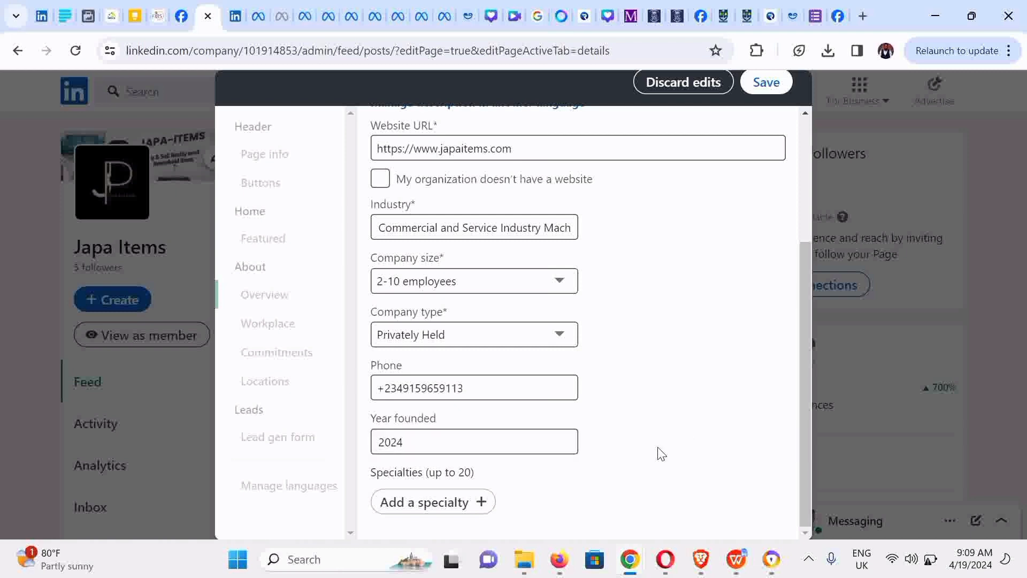
- Add Real Estate and Household Items to the company's specialties
left_click(480, 508)
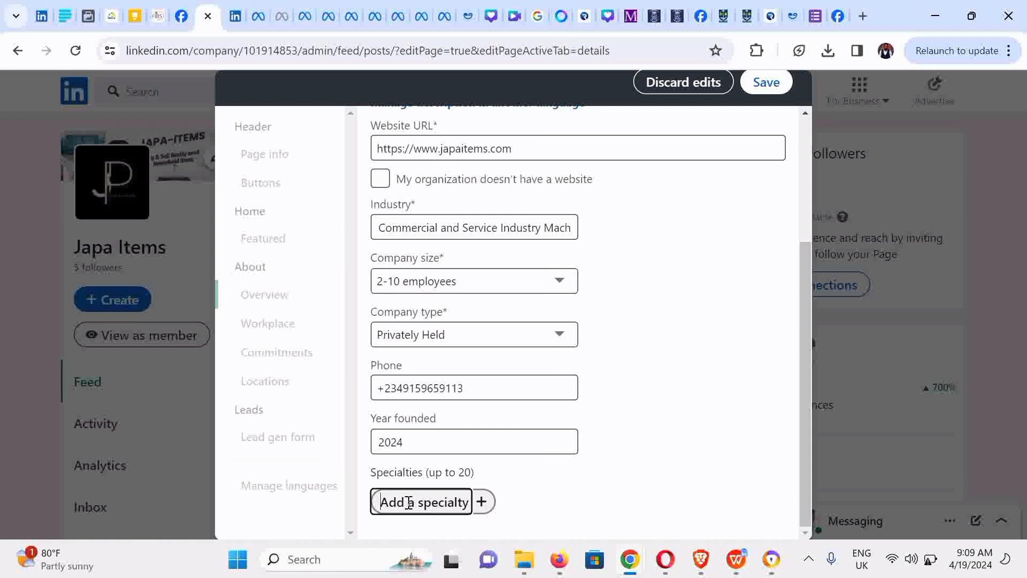
type("Rea")
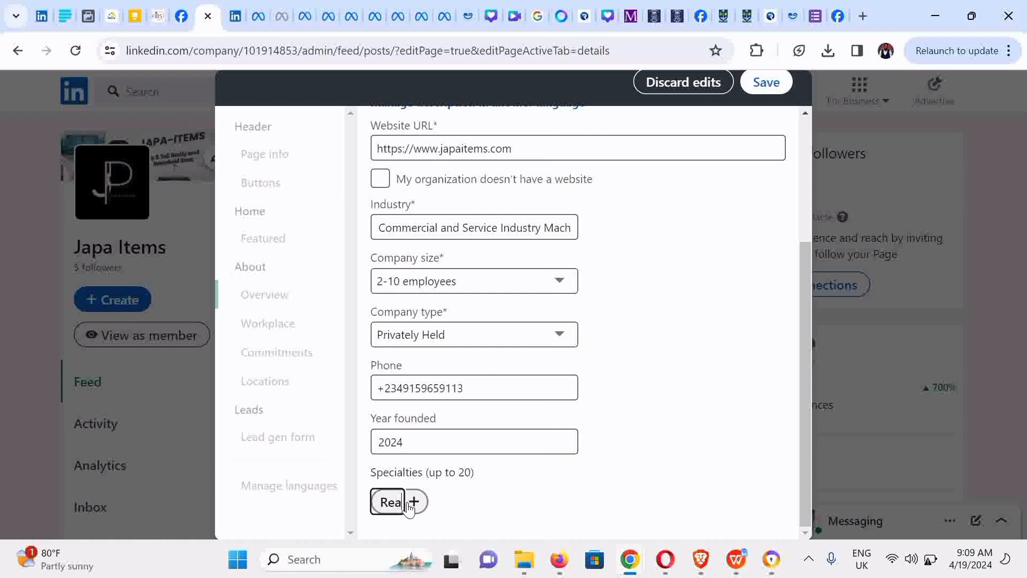
type("l Estate")
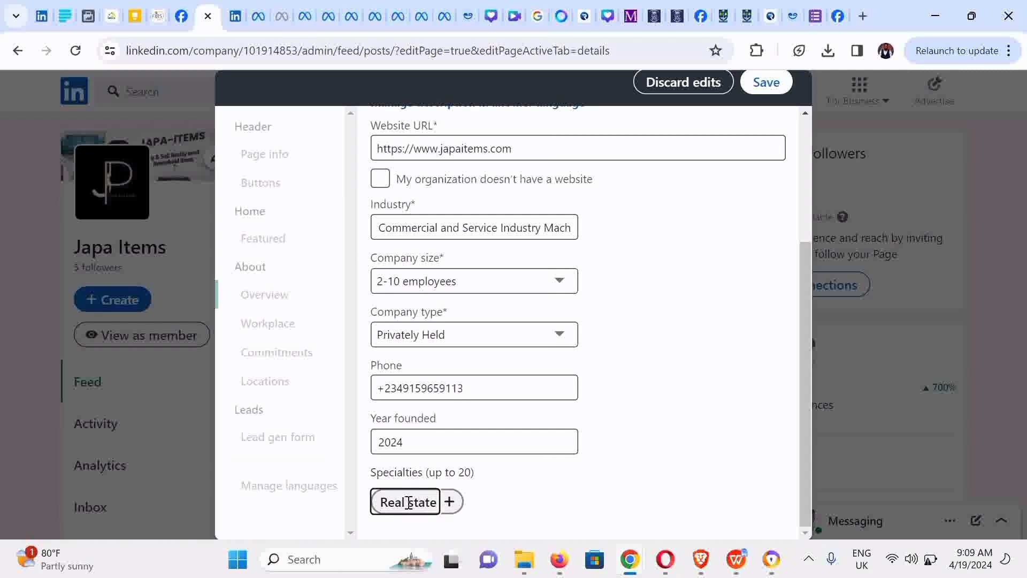
key("BackSpace")
key("BackSpace")
key("BackSpace")
key("BackSpace")
key("BackSpace")
key("BackSpace")
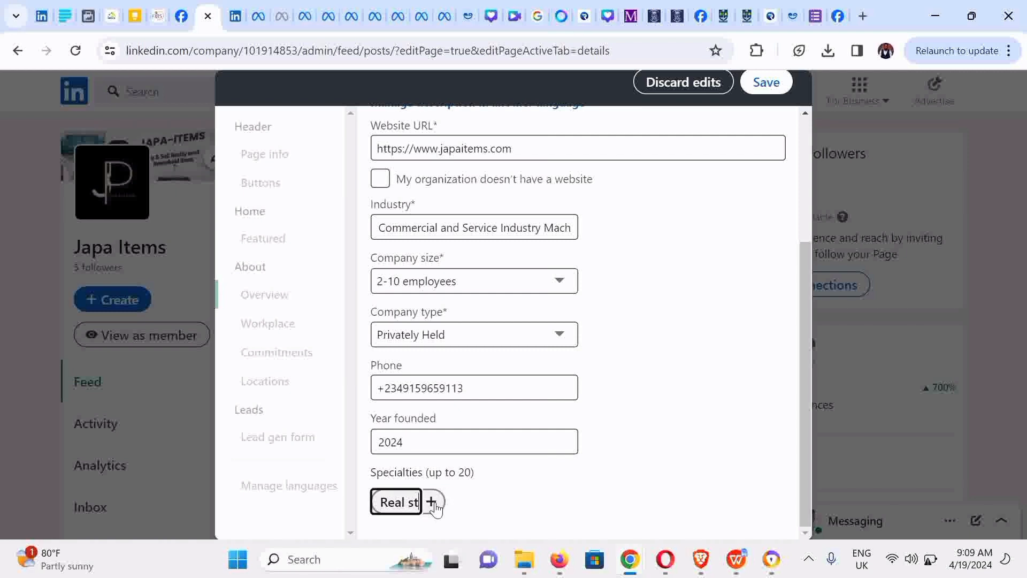
type("Estate")
left_click(455, 502)
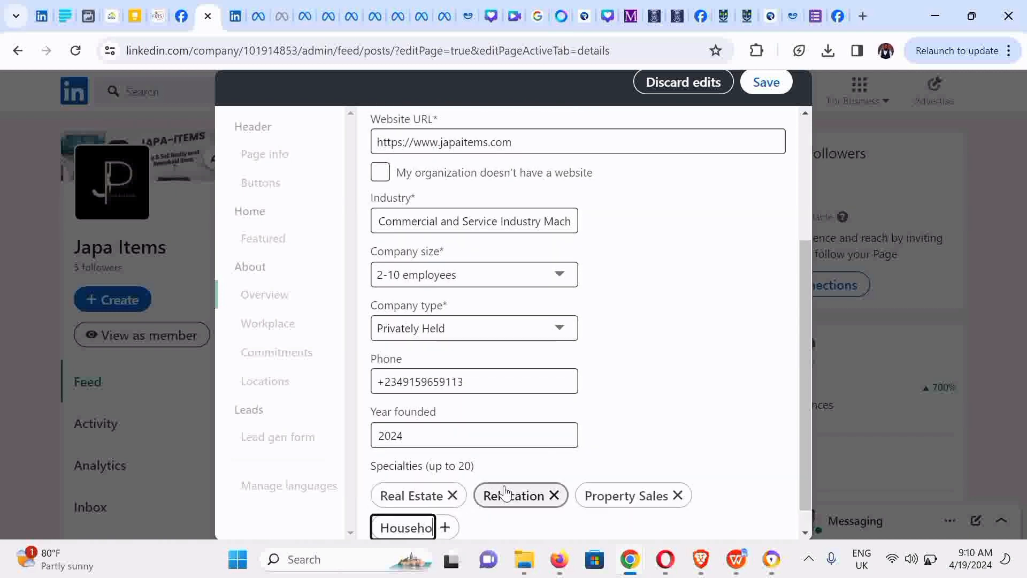
type("ld Items")
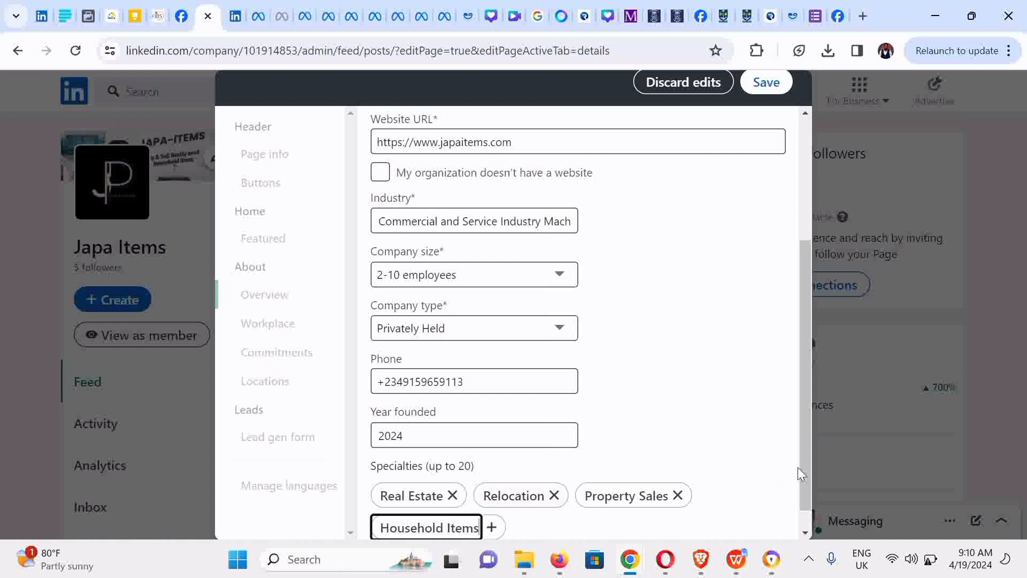
key("Return")
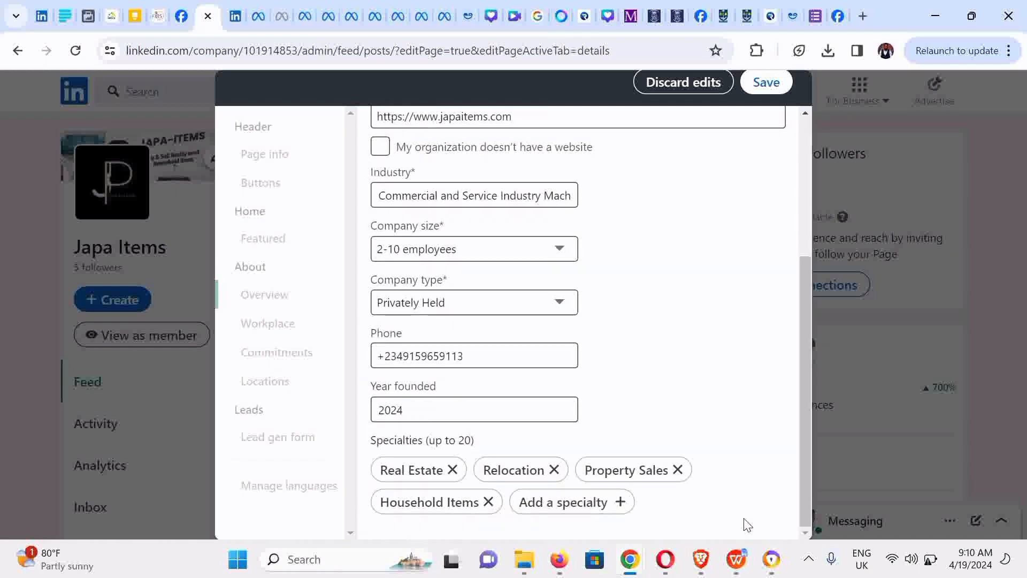
left_click_drag(802, 488, 793, 296)
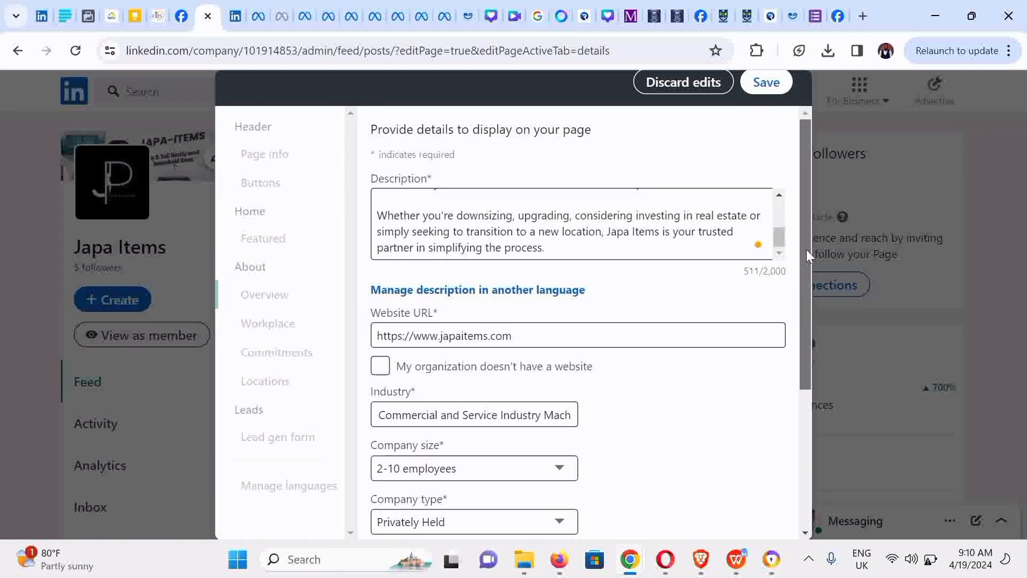
- Save the Overview changes and scroll through the form to check the saved fields
left_click(775, 90)
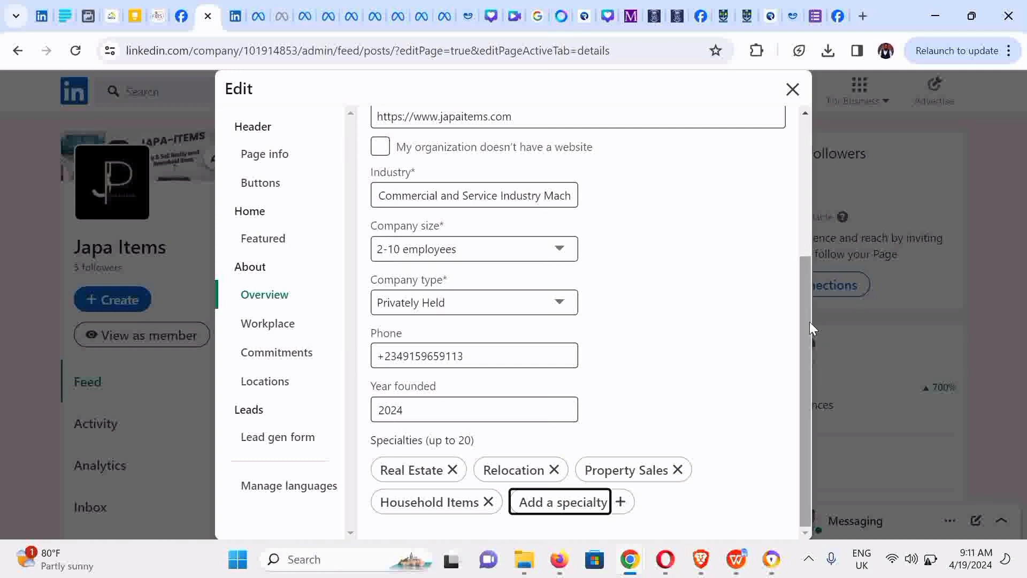
left_click_drag(809, 322, 794, 161)
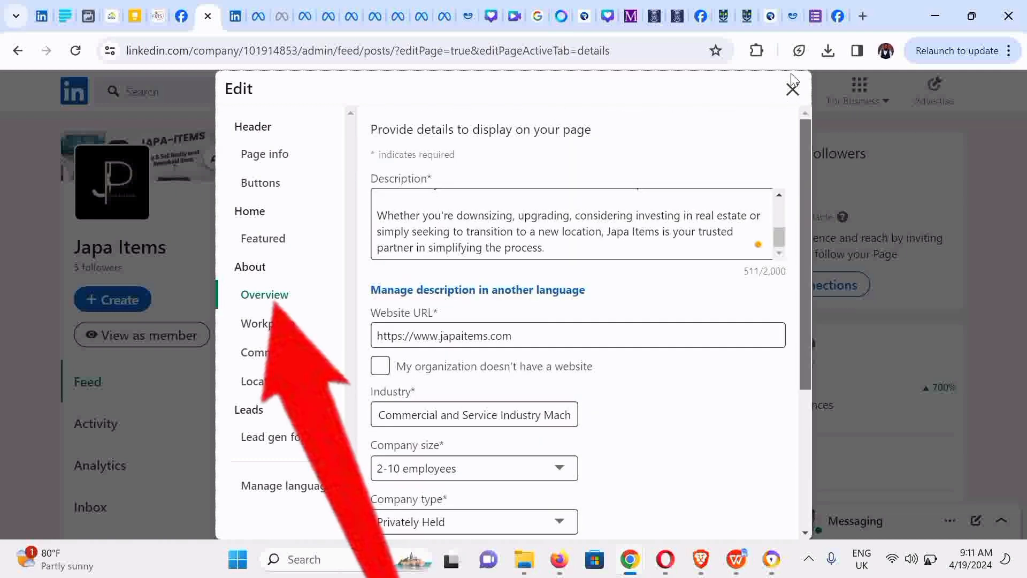
scroll(787, 241, "down", 3)
scroll(773, 326, "down", 1)
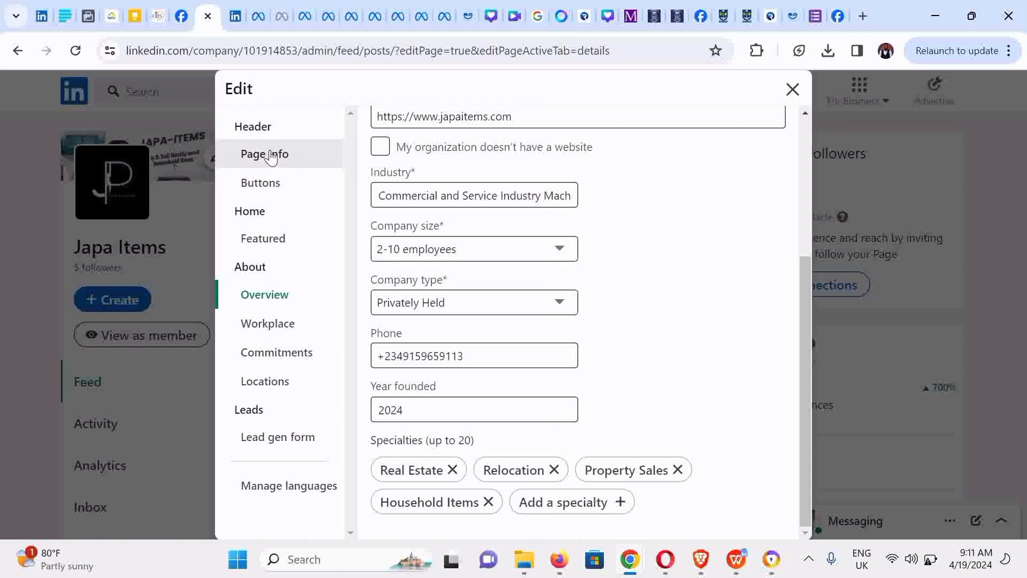
- Review the page's Buttons settings, keeping Visit website as the custom button label, then view Featured
left_click(271, 155)
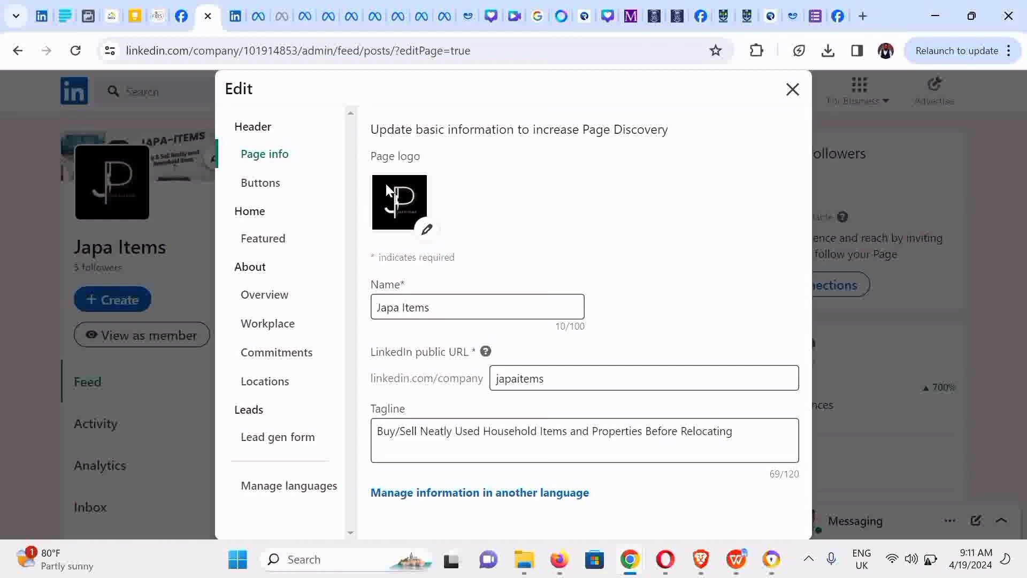
left_click(271, 186)
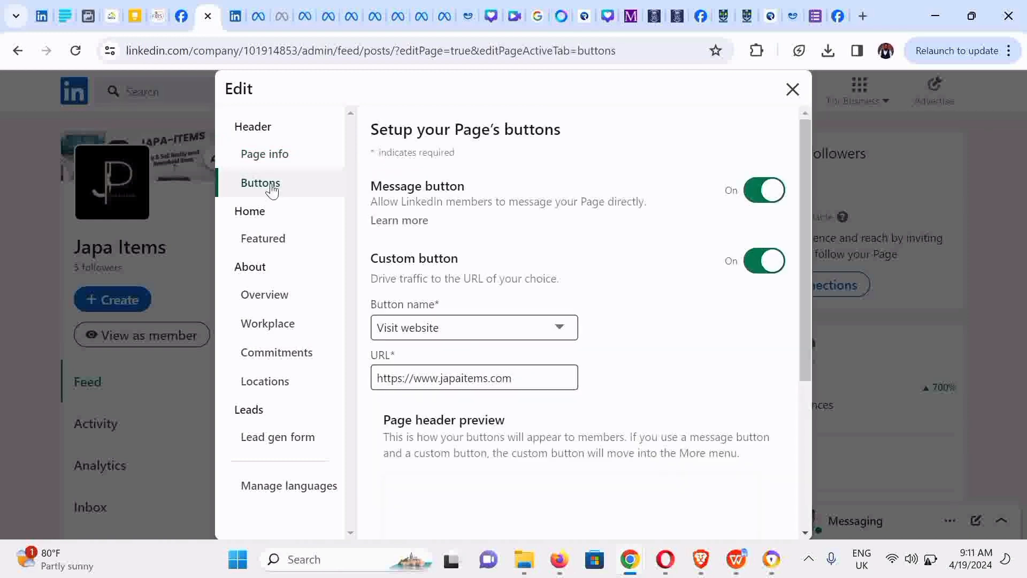
left_click(535, 332)
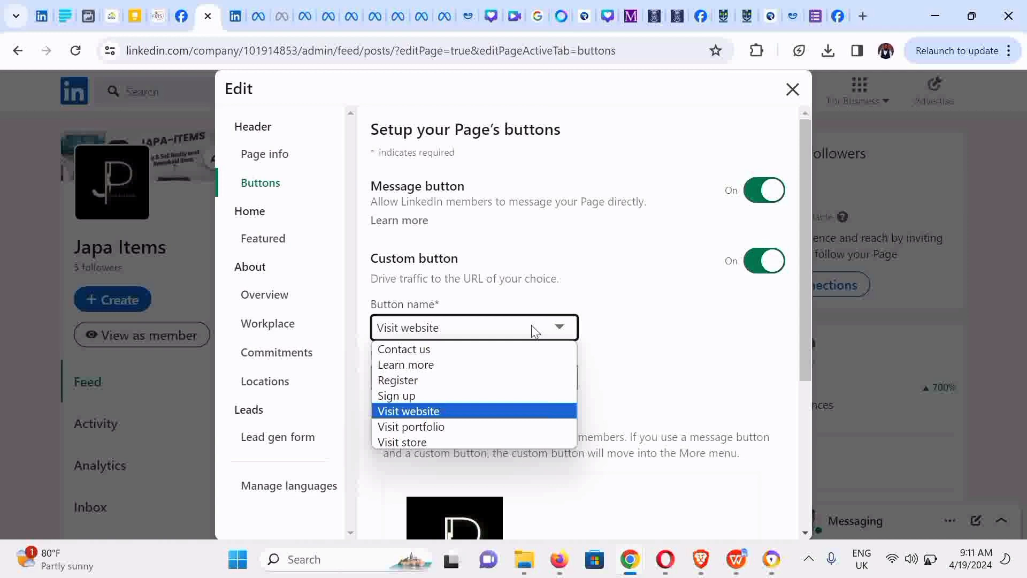
left_click(663, 329)
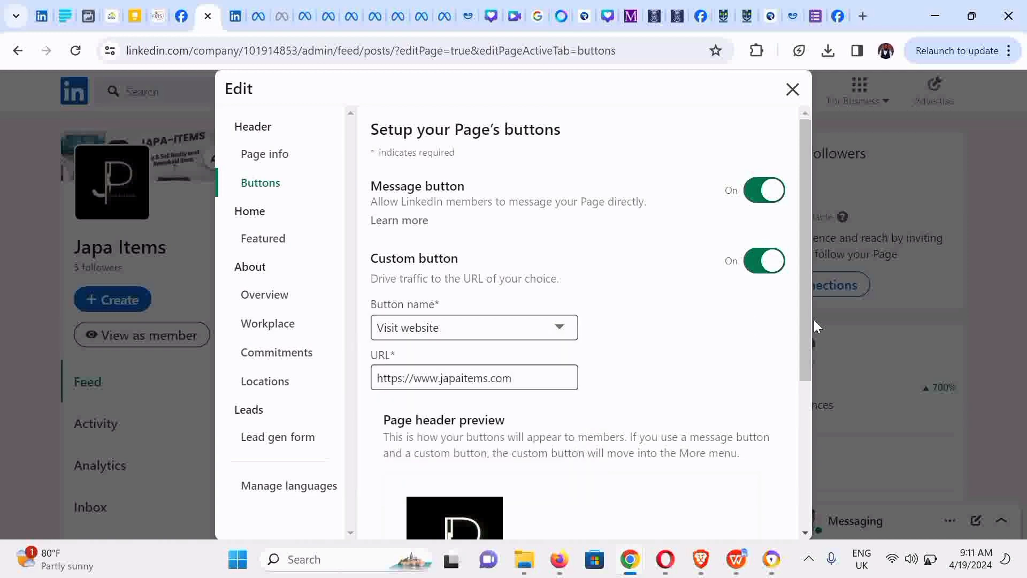
left_click_drag(807, 293, 826, 541)
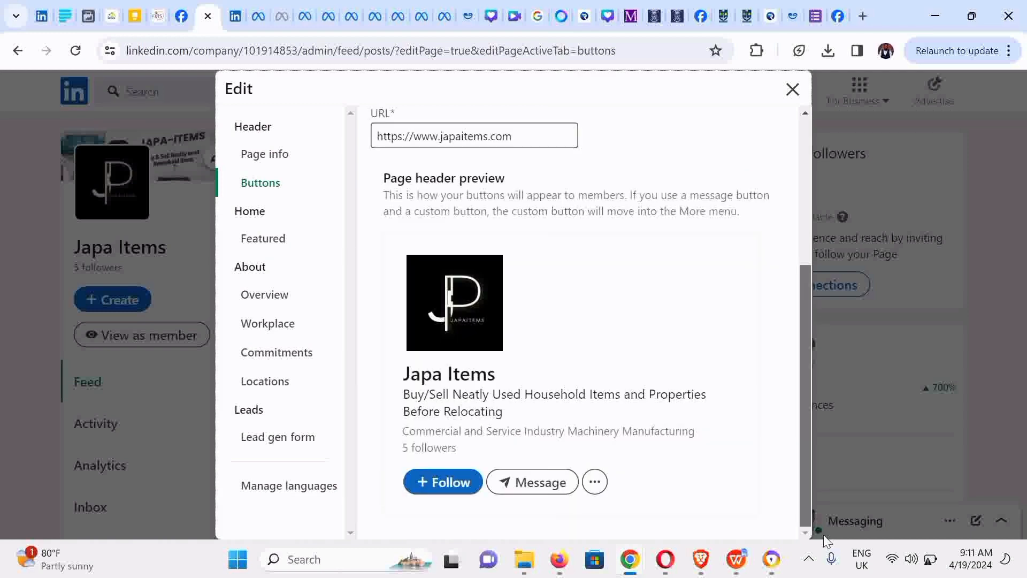
left_click_drag(810, 286, 814, 165)
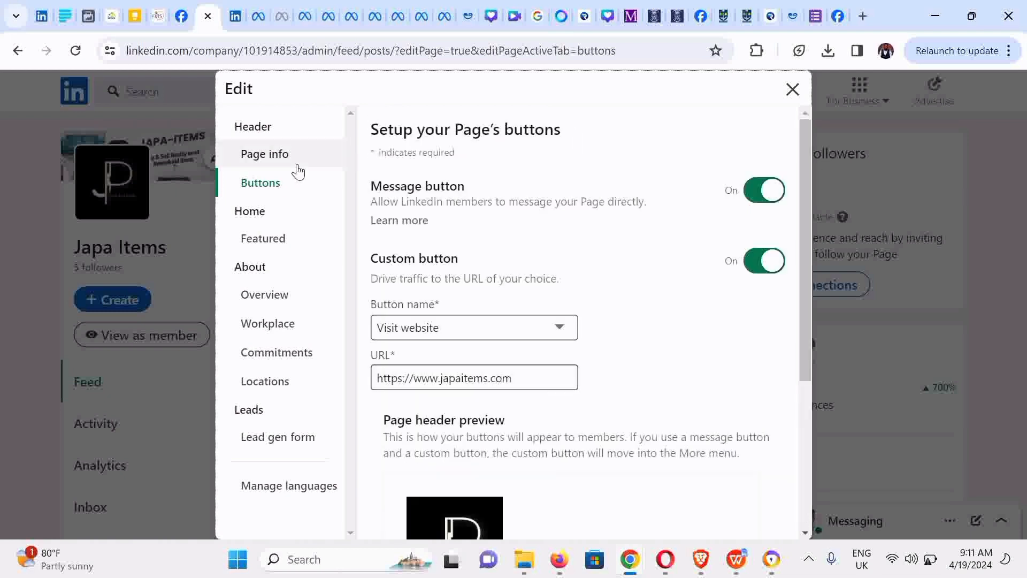
left_click(266, 245)
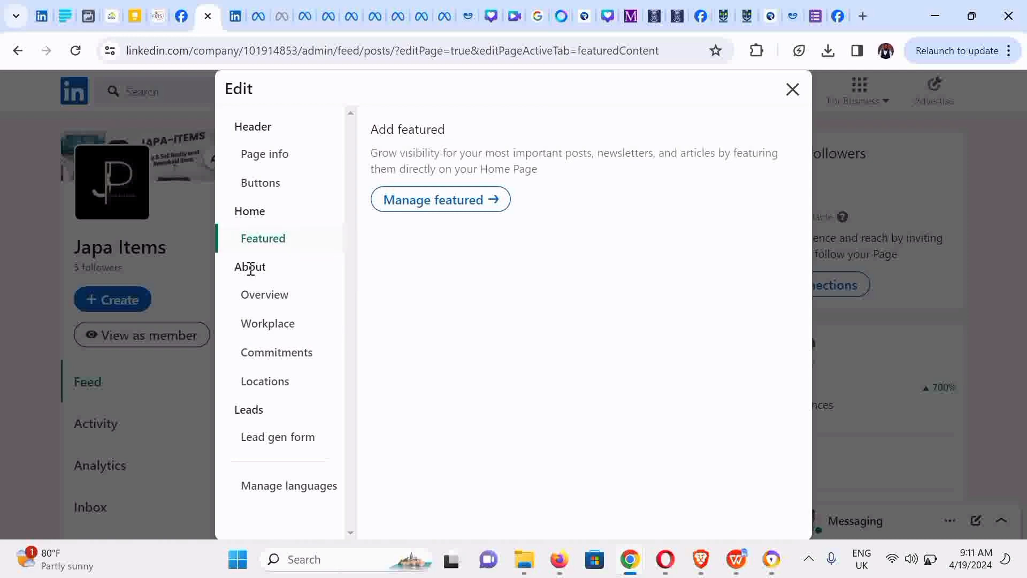
- Review Overview, Workplace, Commitments, Locations and Lead gen form, then close the editor without sharing
left_click(273, 296)
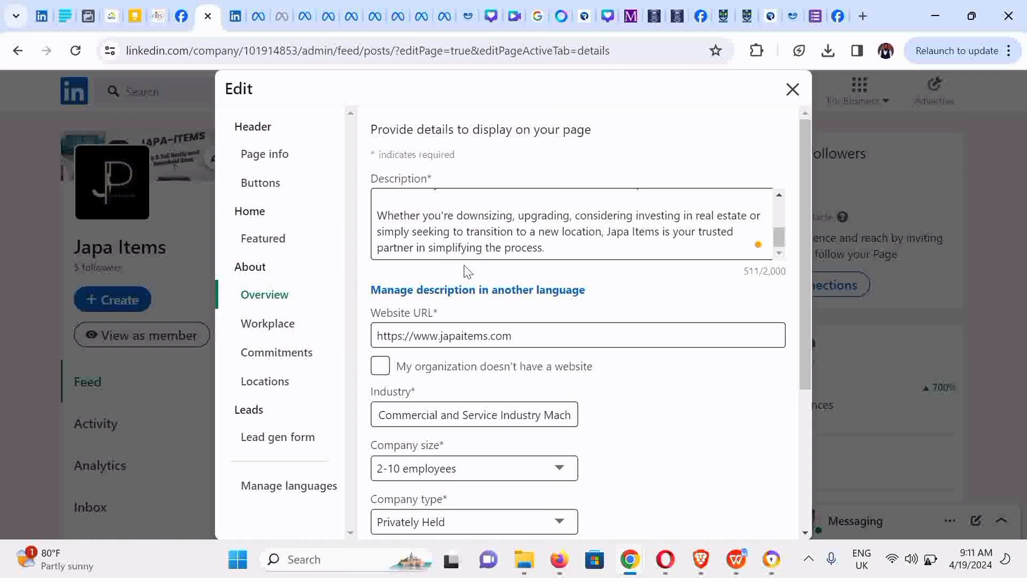
left_click_drag(810, 185, 795, 368)
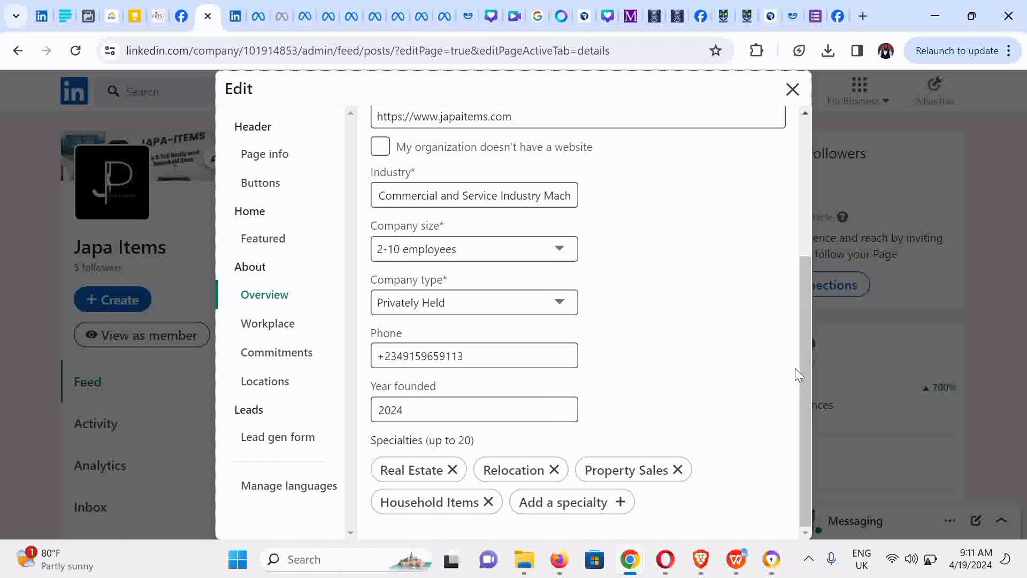
left_click(265, 325)
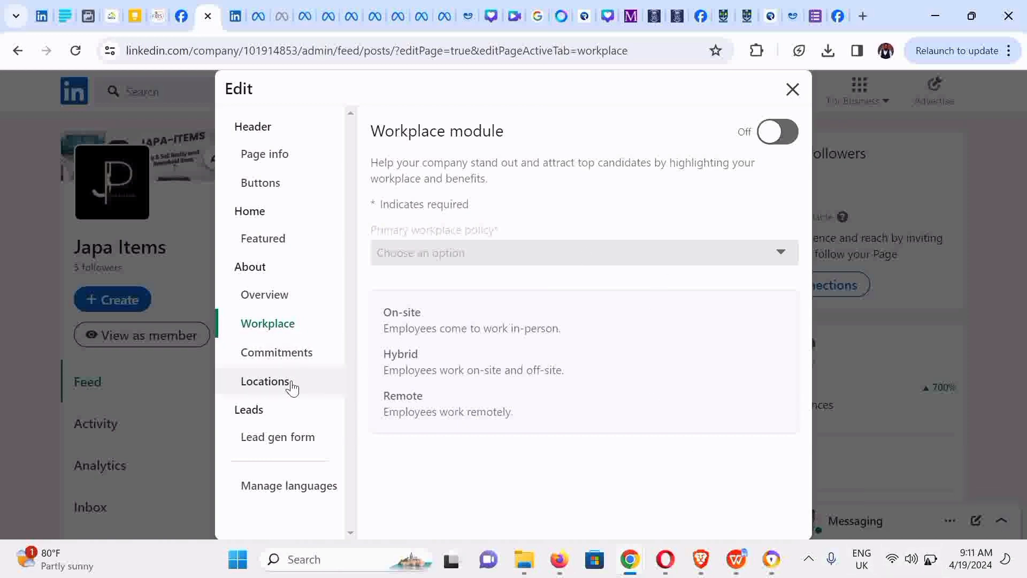
left_click(293, 355)
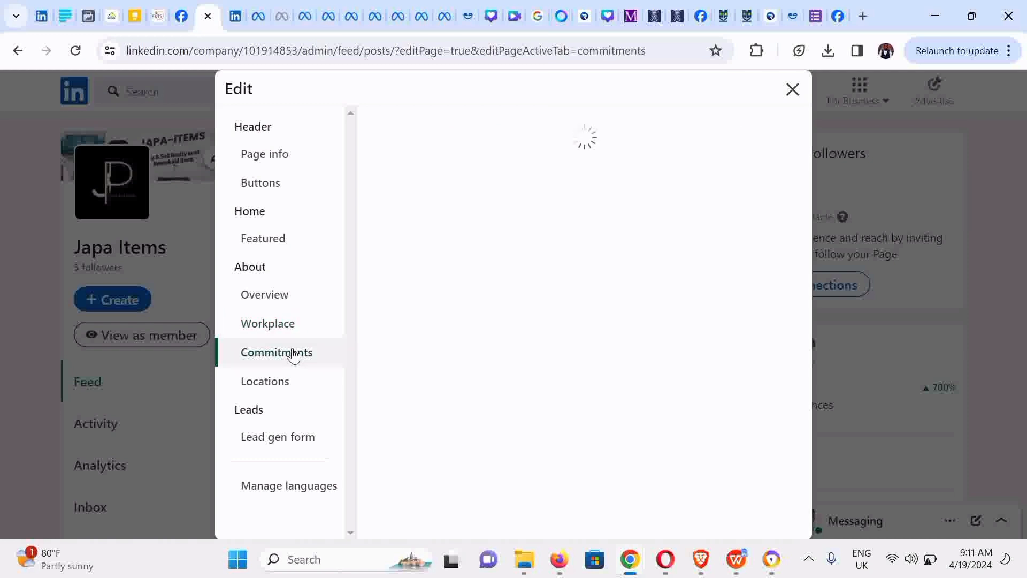
left_click(284, 394)
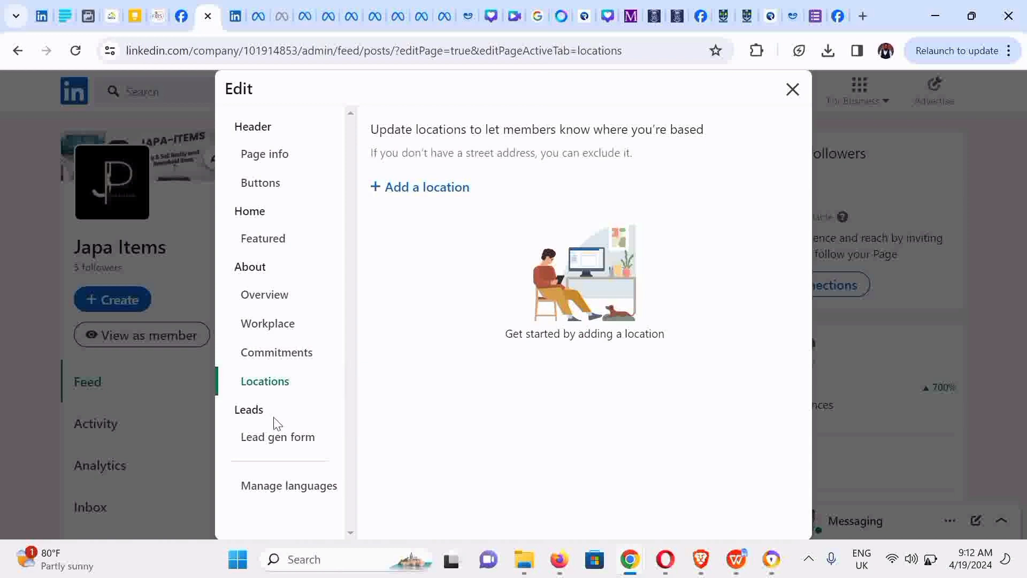
left_click_drag(275, 426, 282, 442)
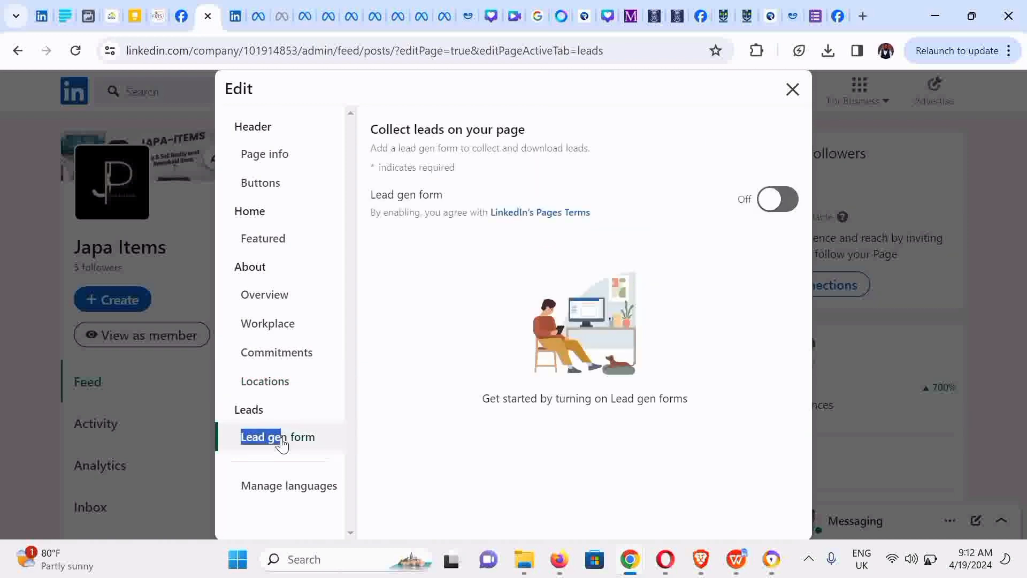
left_click(320, 406)
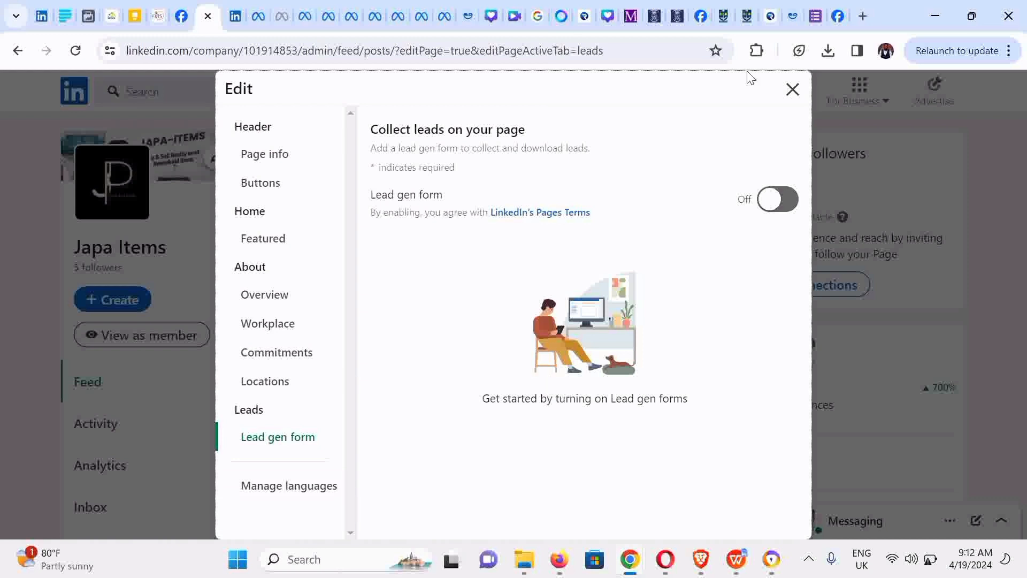
left_click(793, 88)
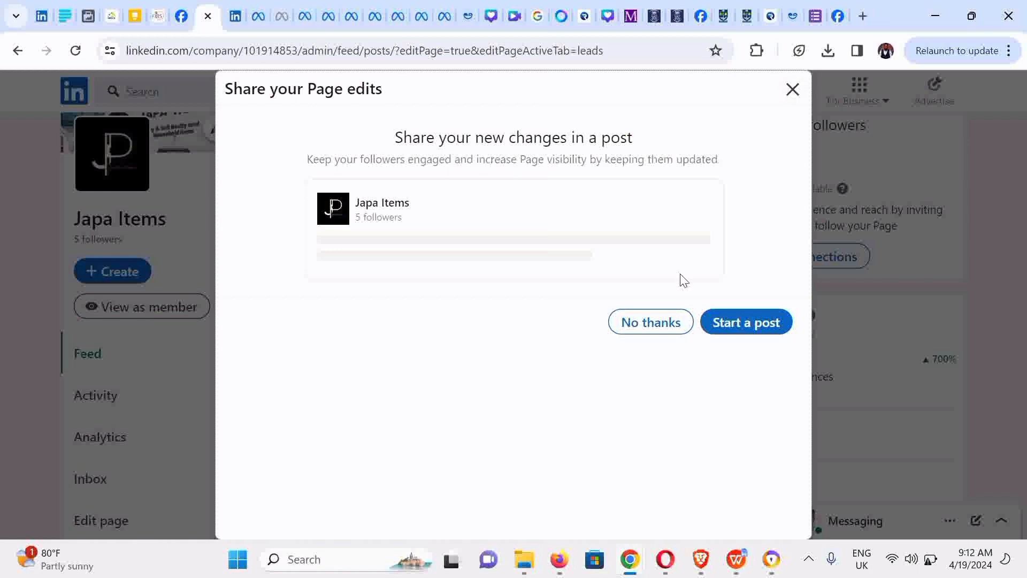
left_click(652, 322)
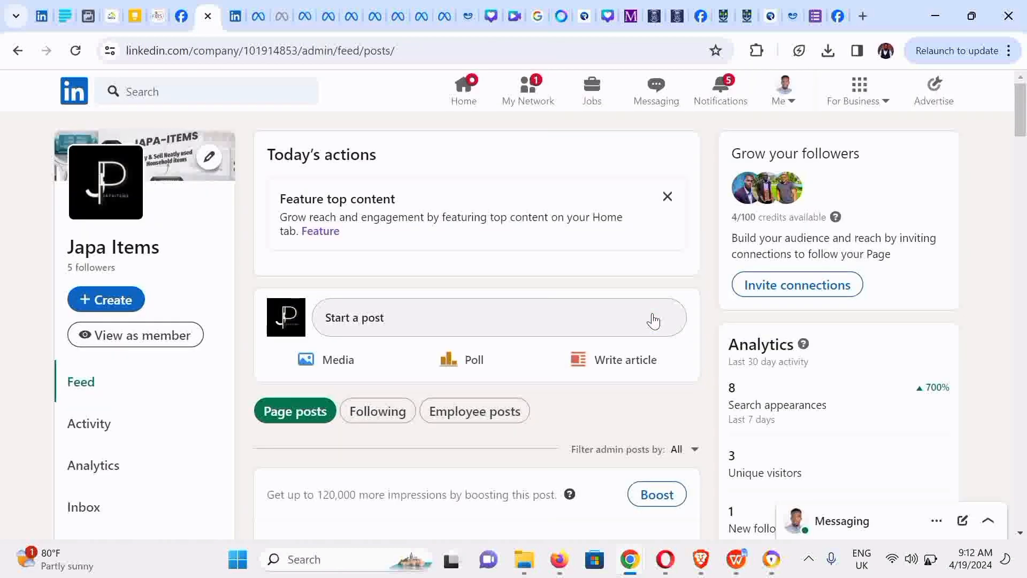